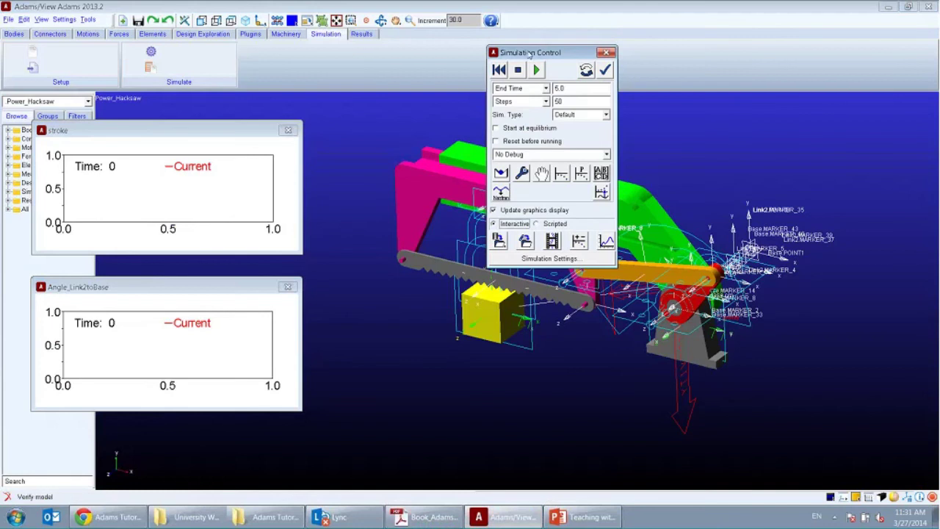
Run an interactive simulation with an end time of 30 and a step size of 0.1.
left_click_drag(535, 52, 783, 55)
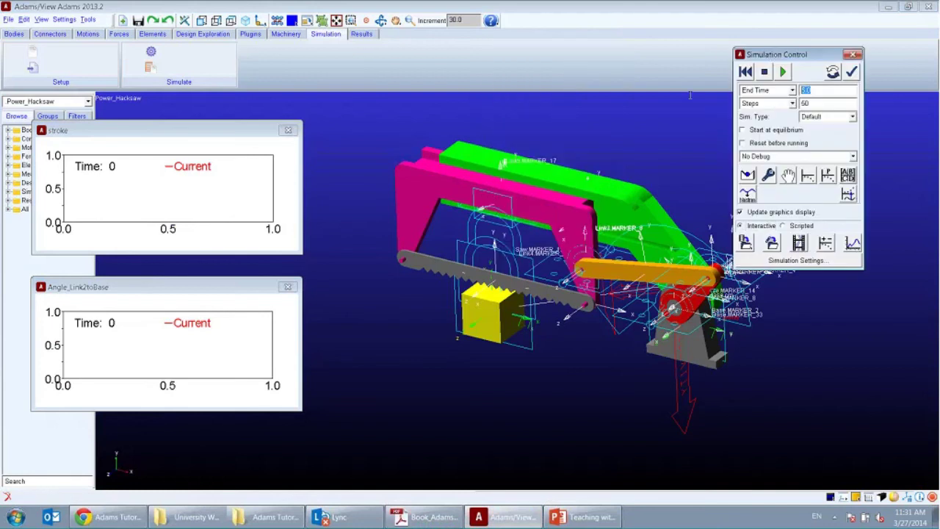
type("30")
key("Tab")
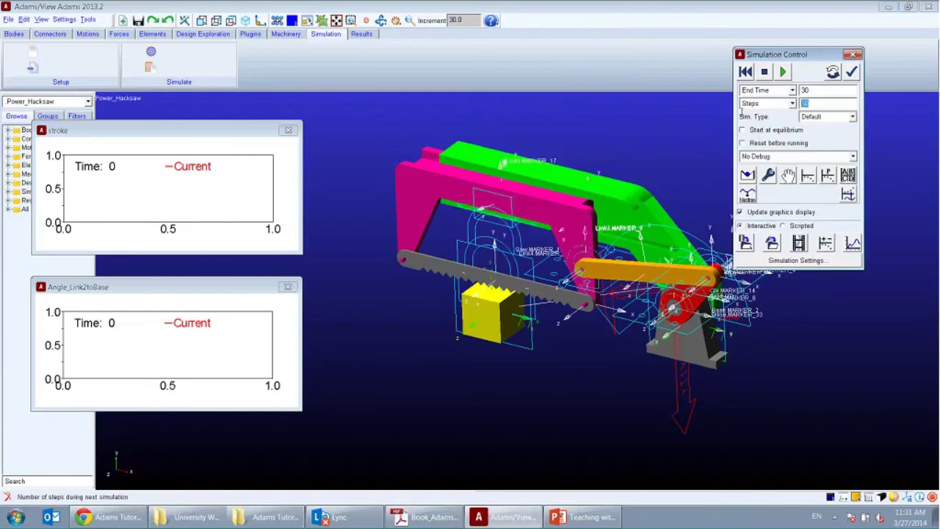
type("0.1")
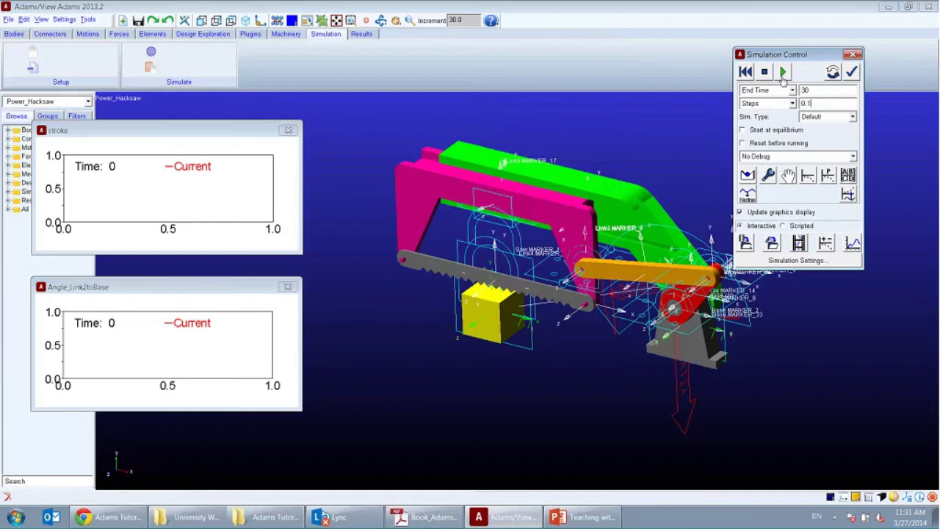
left_click(783, 72)
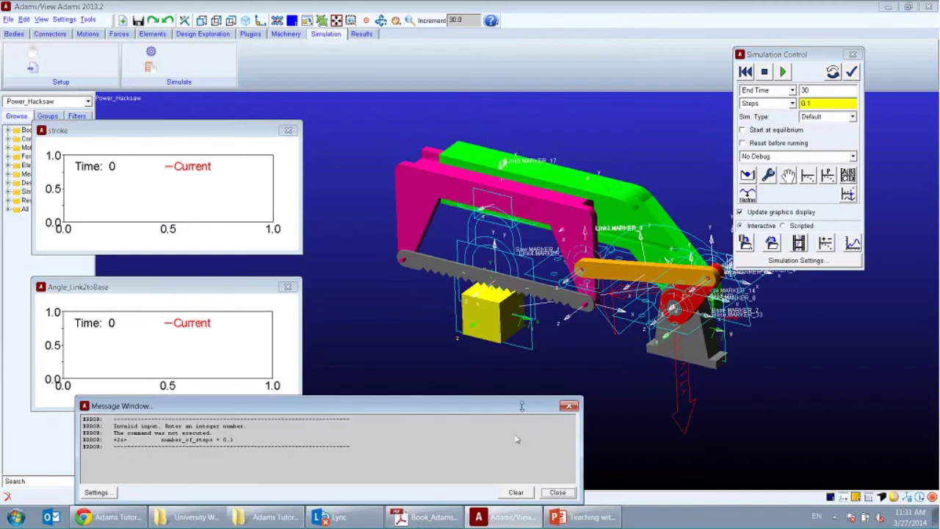
left_click(580, 399)
left_click(792, 104)
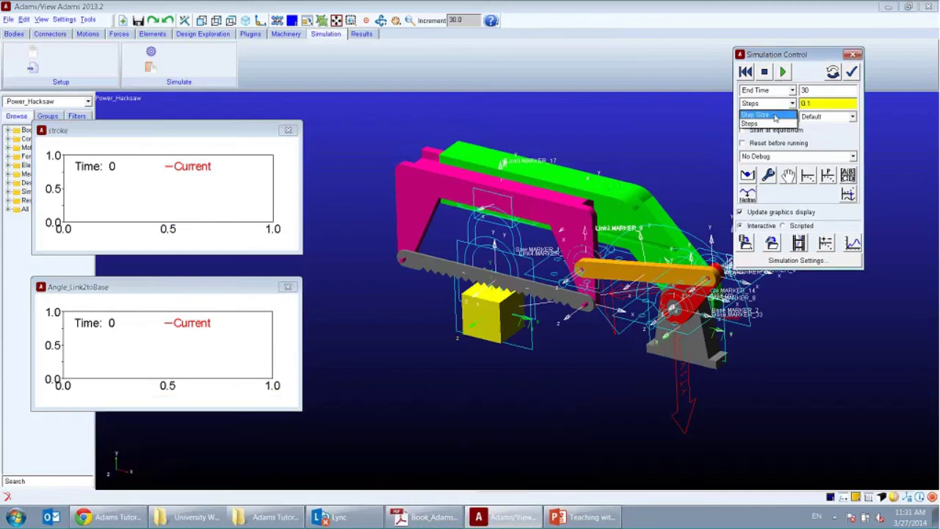
left_click(787, 112)
left_click(812, 104)
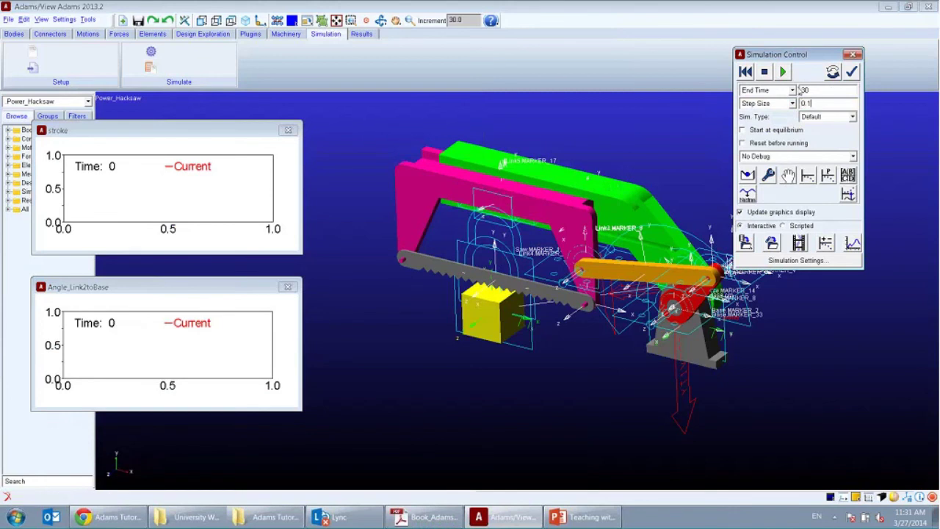
left_click(784, 72)
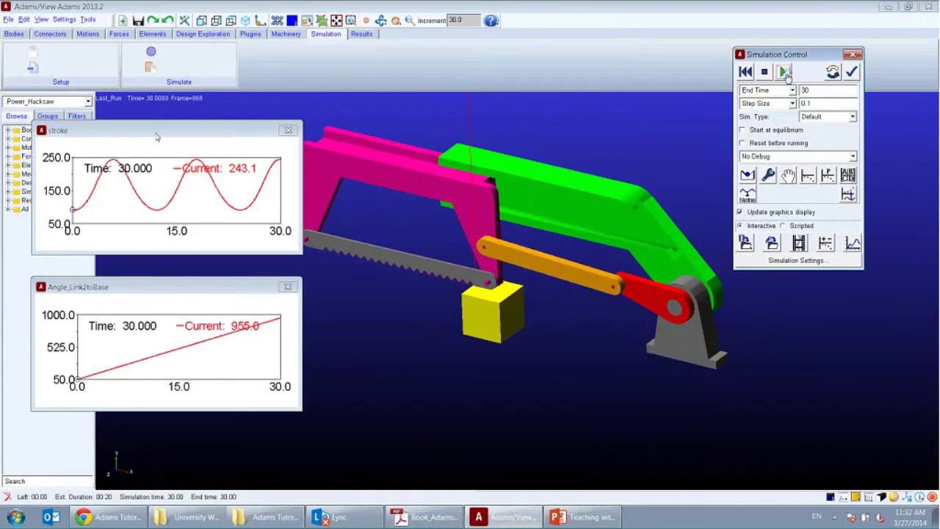
Shift the stroke and Angle_Link2toBase plot windows away from the model and play the Last_Run animation, stopping it partway through.
left_click_drag(156, 135, 136, 124)
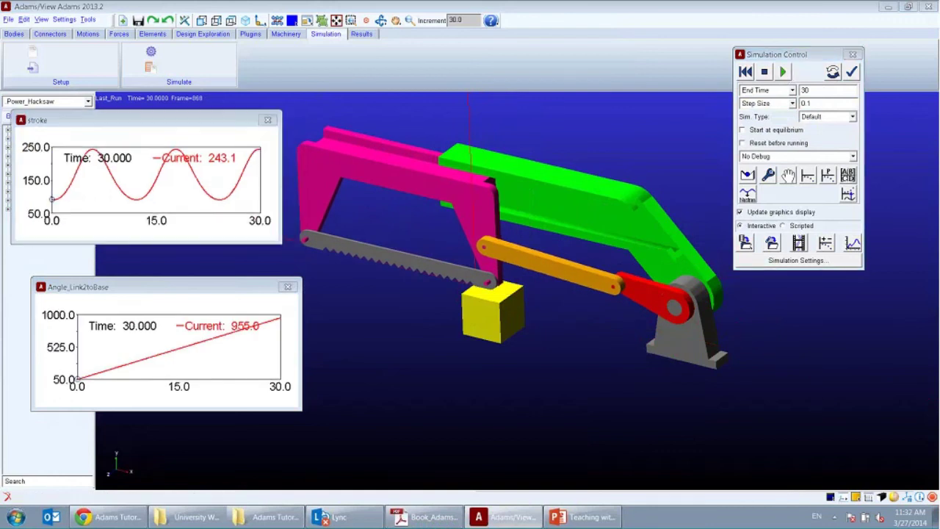
left_click_drag(147, 286, 127, 288)
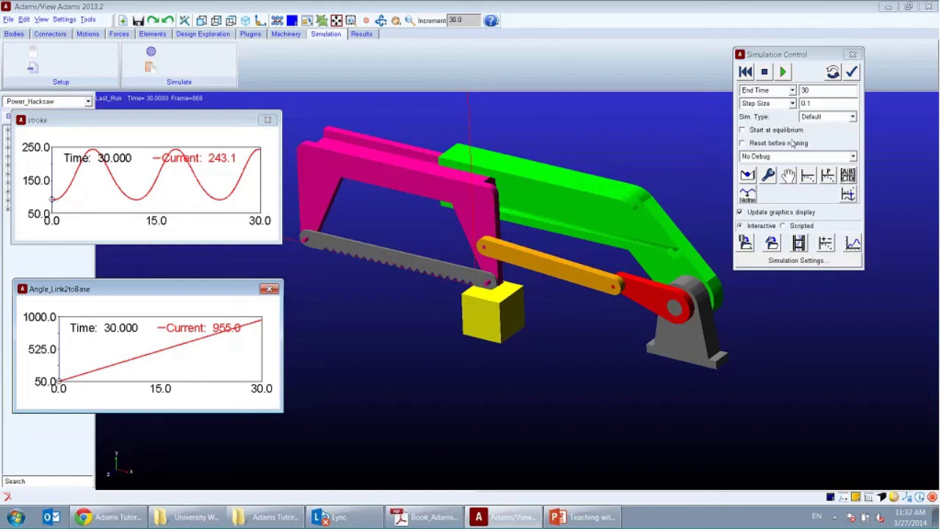
left_click(799, 248)
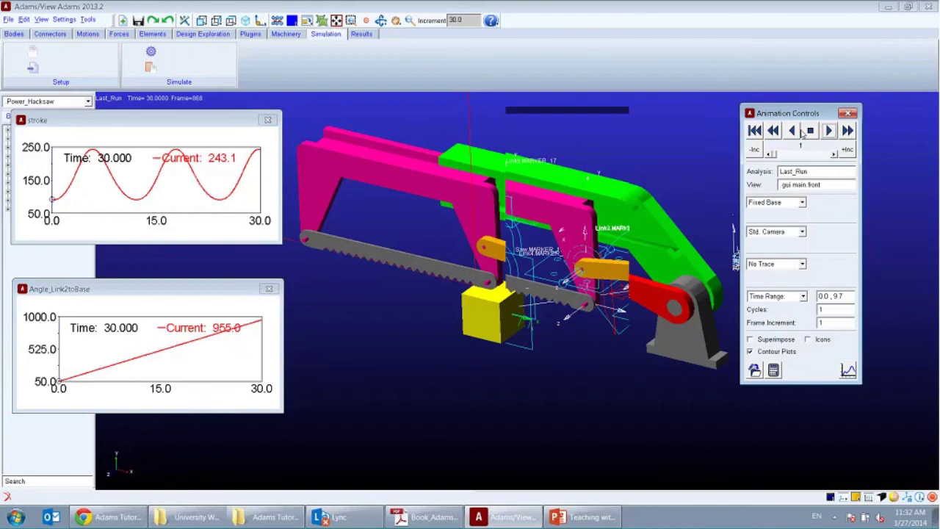
left_click(828, 130)
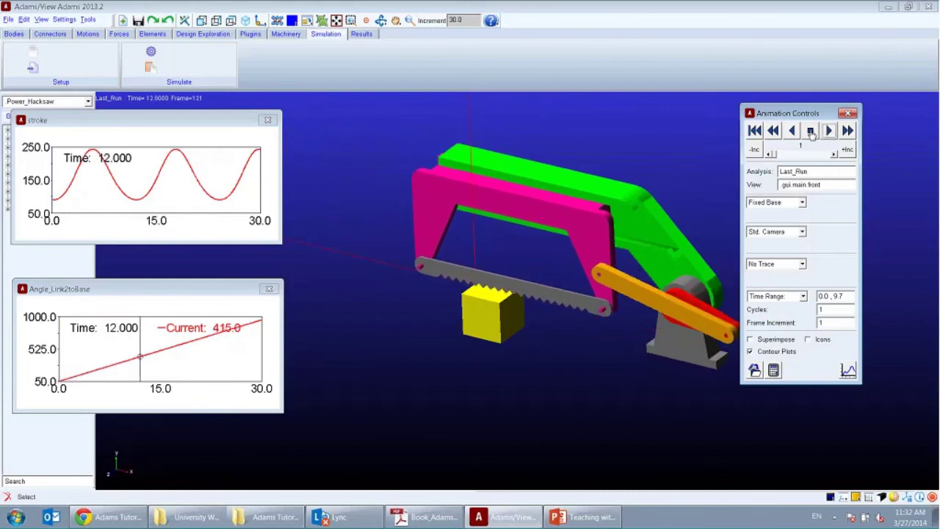
left_click(811, 131)
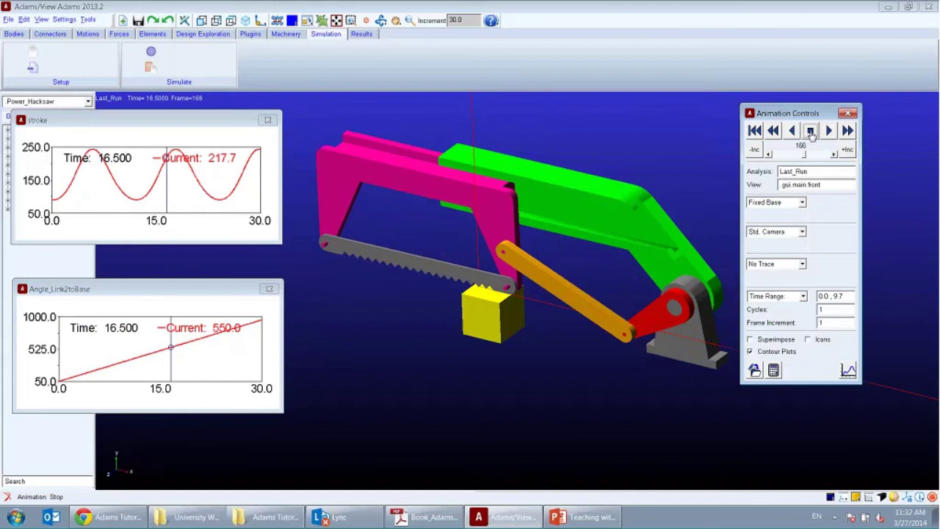
Open Adams/PostProcessor in a maximized window and plot the stroke measure against time.
left_click(845, 371)
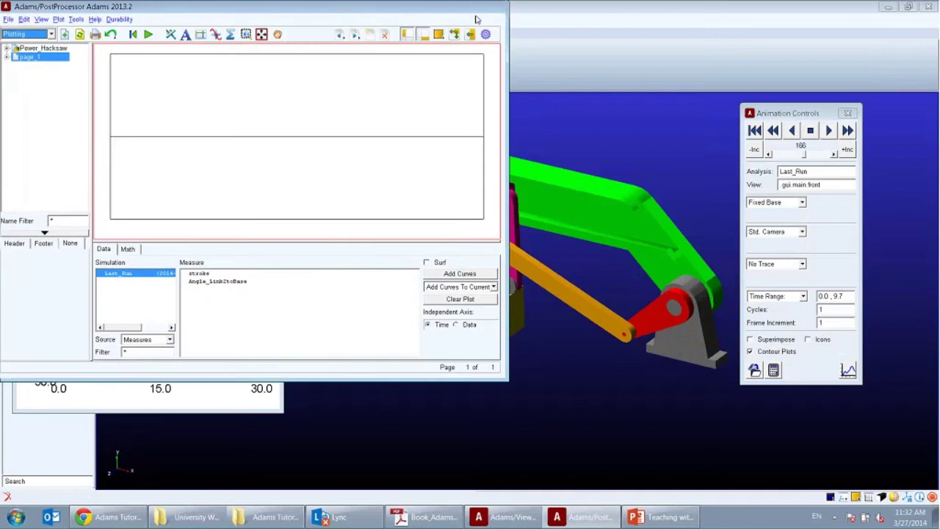
left_click(475, 11)
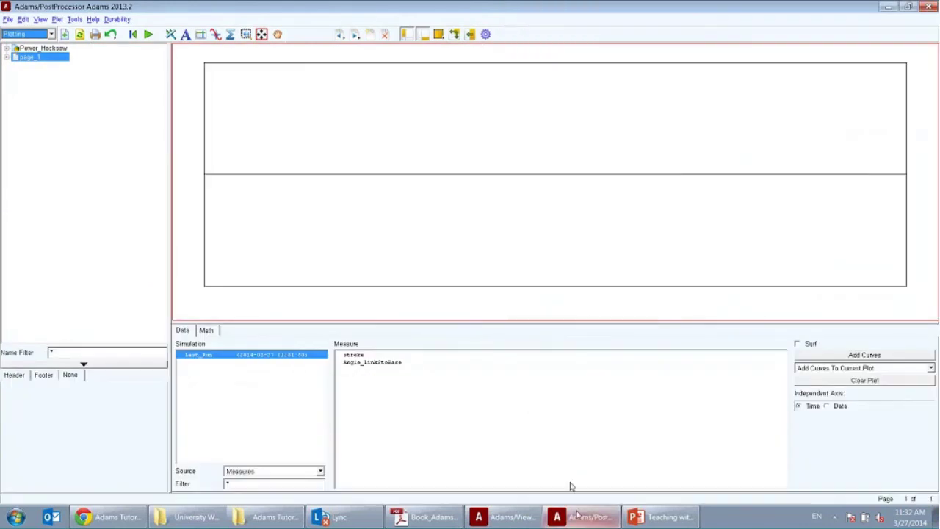
left_click(378, 354)
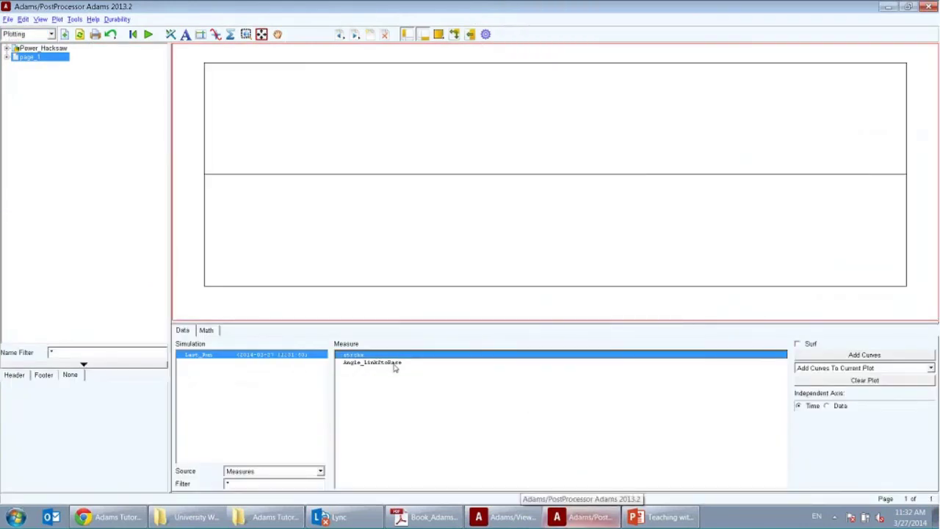
left_click(833, 357)
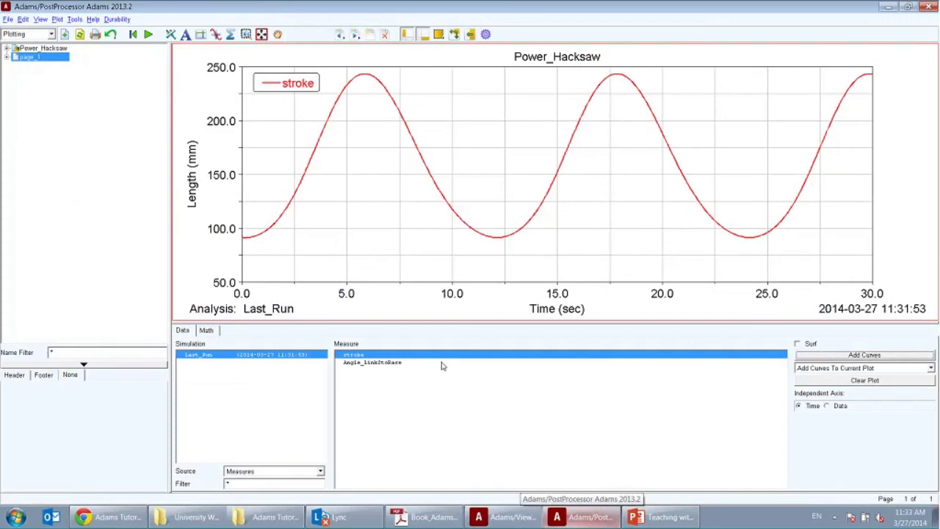
left_click(598, 517)
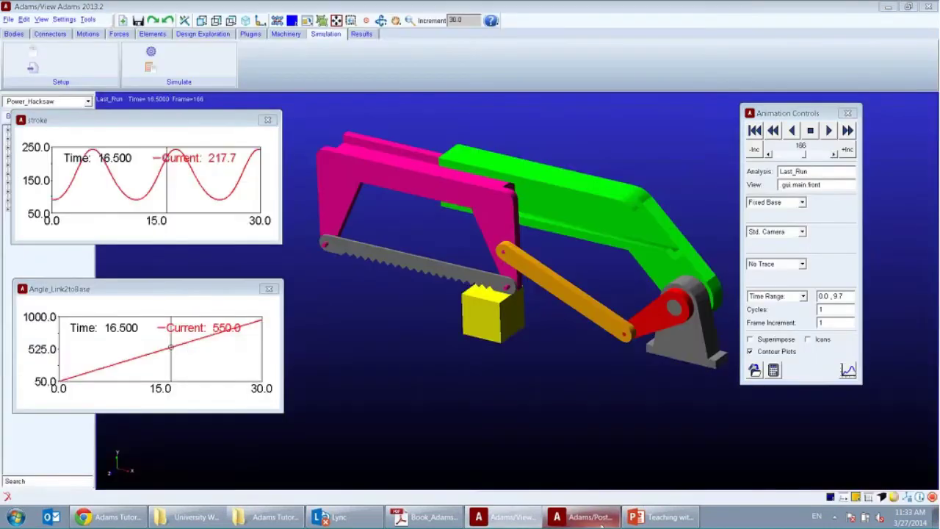
left_click(600, 518)
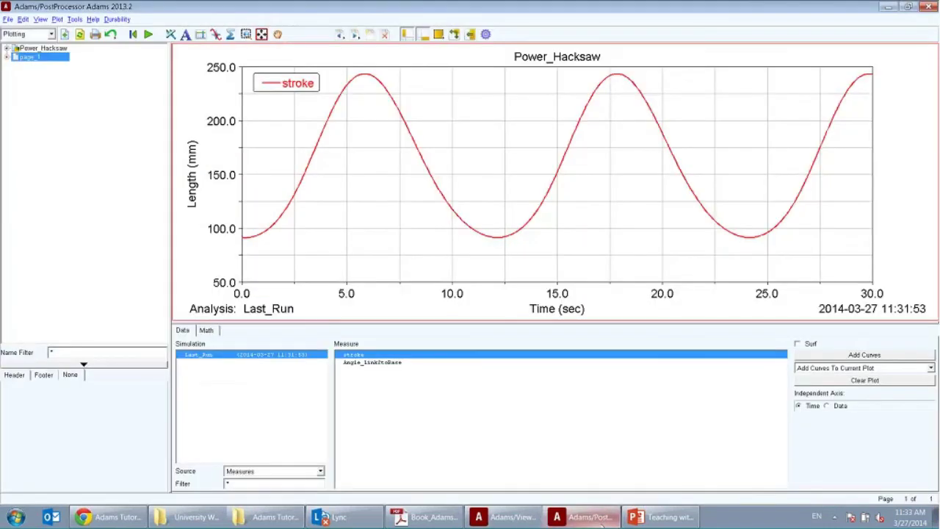
Set Angle_Link2toBase as the independent axis data and add the stroke curve to the current plot.
left_click(826, 405)
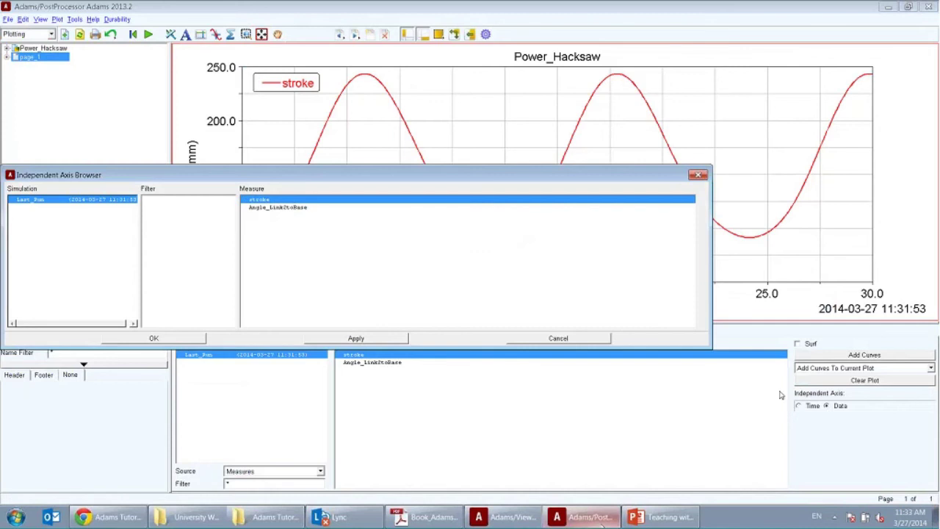
left_click(347, 207)
left_click(387, 342)
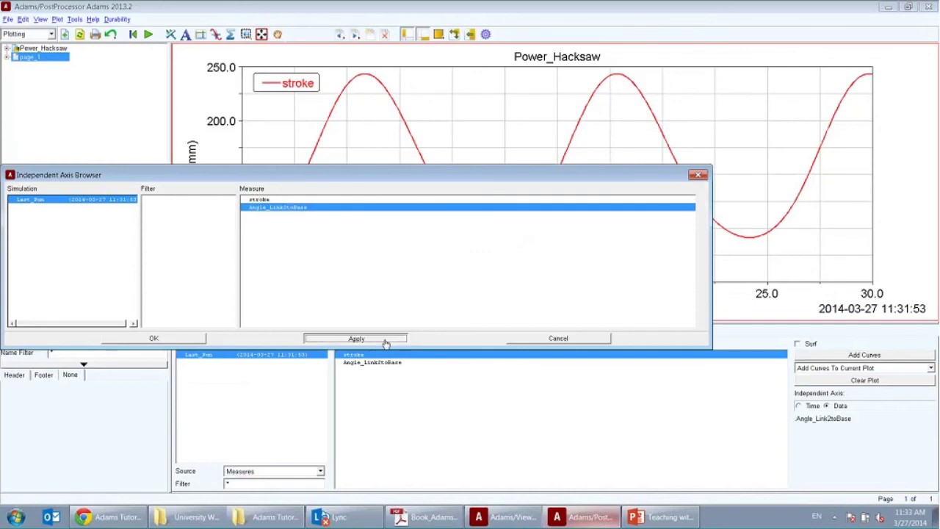
left_click(195, 339)
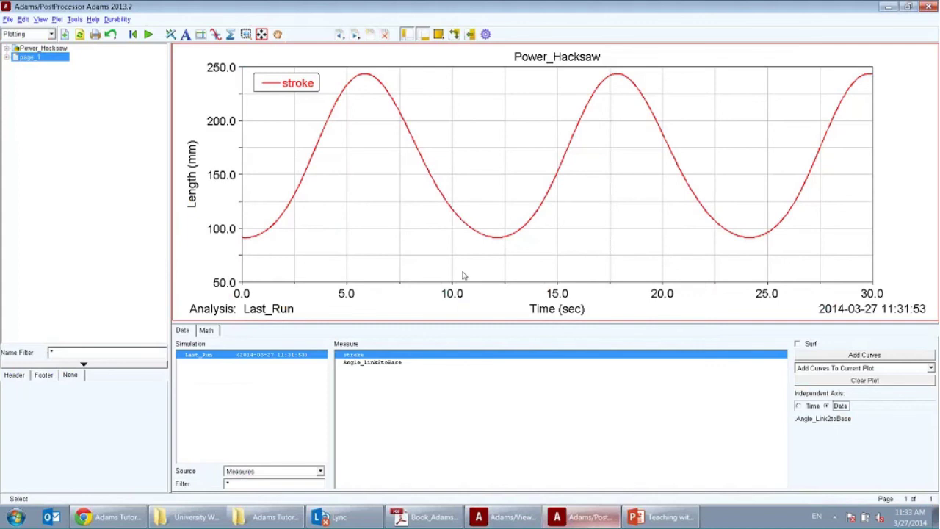
left_click(852, 356)
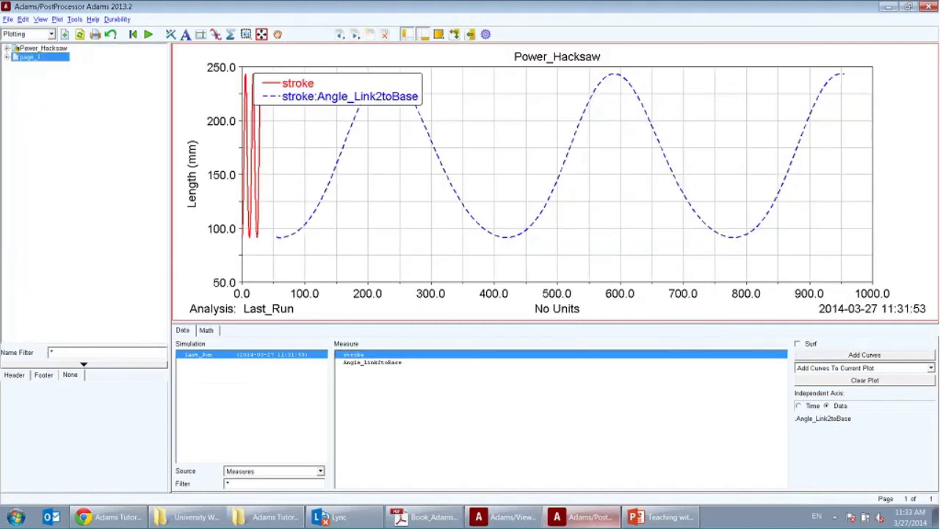
Split the page into two side-by-side views and load the hacksaw animation into the empty one.
right_click(444, 114)
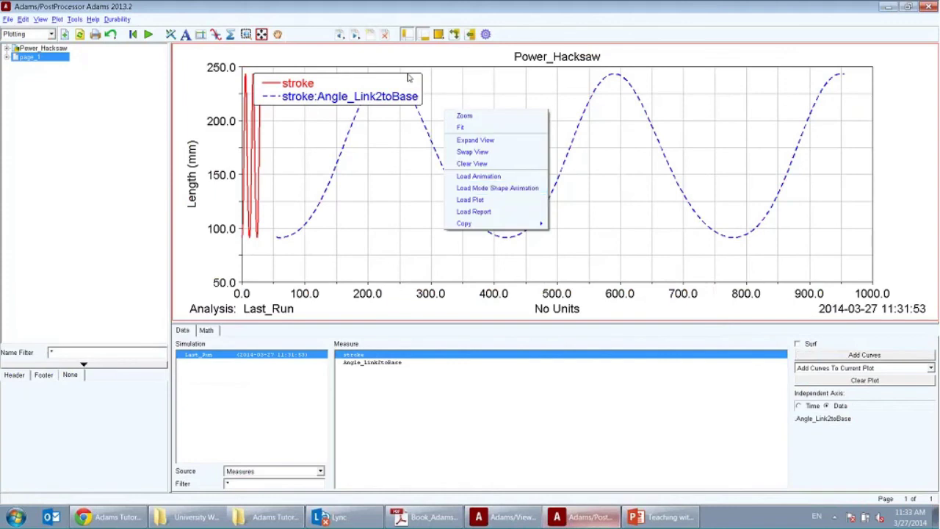
left_click(438, 34)
left_click(463, 47)
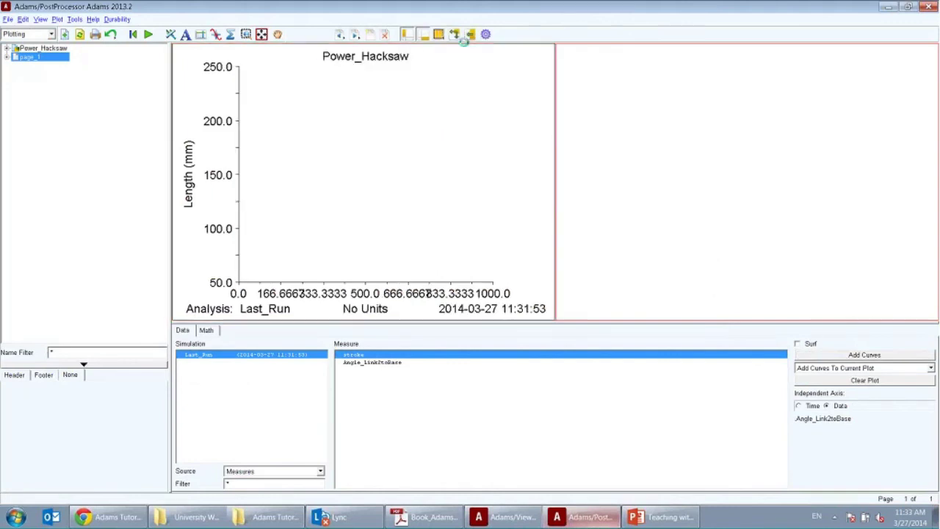
right_click(604, 83)
left_click(656, 151)
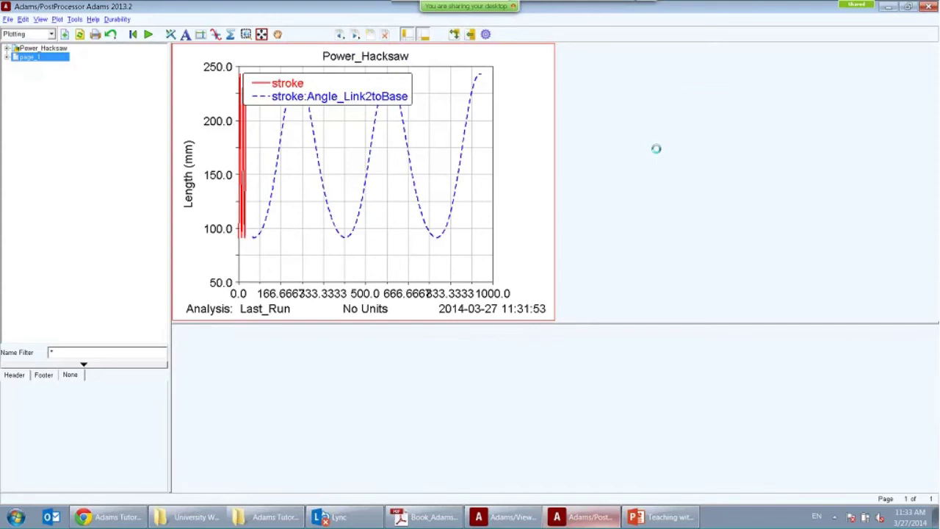
key("r")
left_click_drag(713, 154, 572, 138)
Clear the plot view and plot only stroke against Angle_Link2toBase in it.
right_click(490, 131)
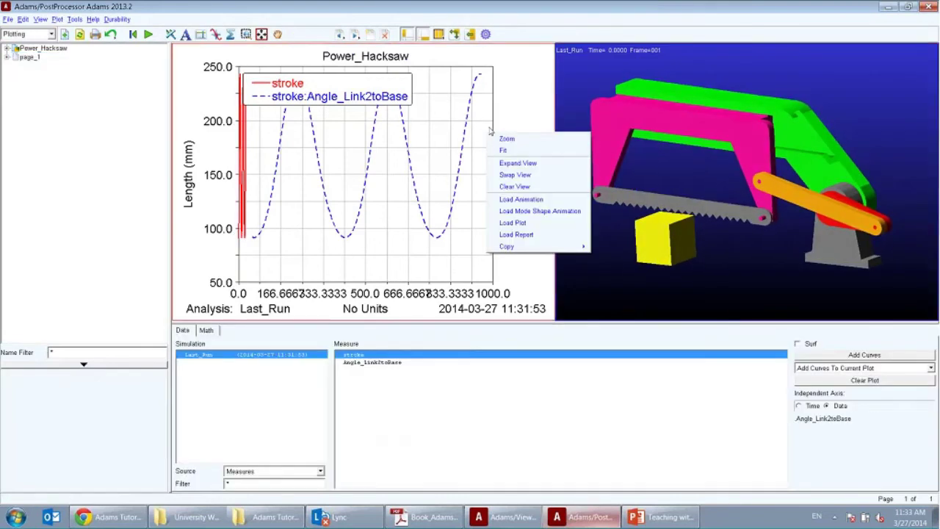
left_click(536, 188)
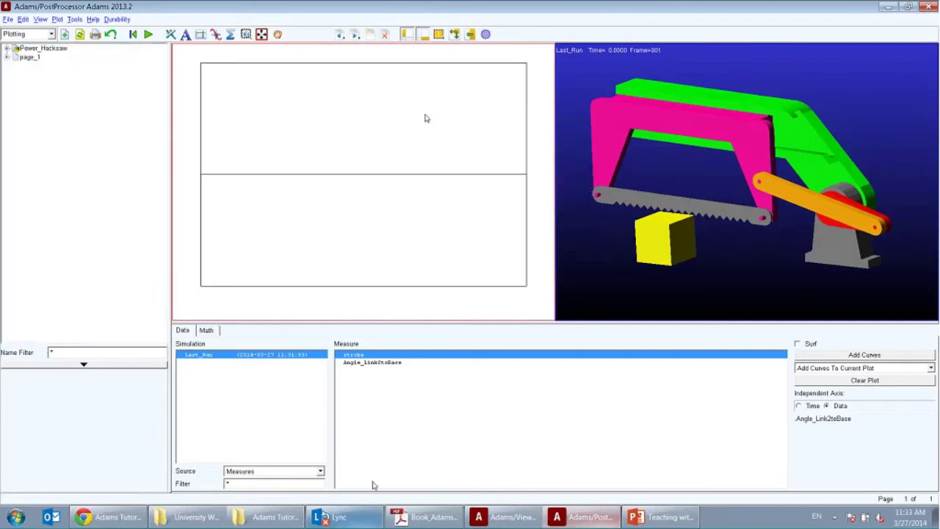
left_click(849, 355)
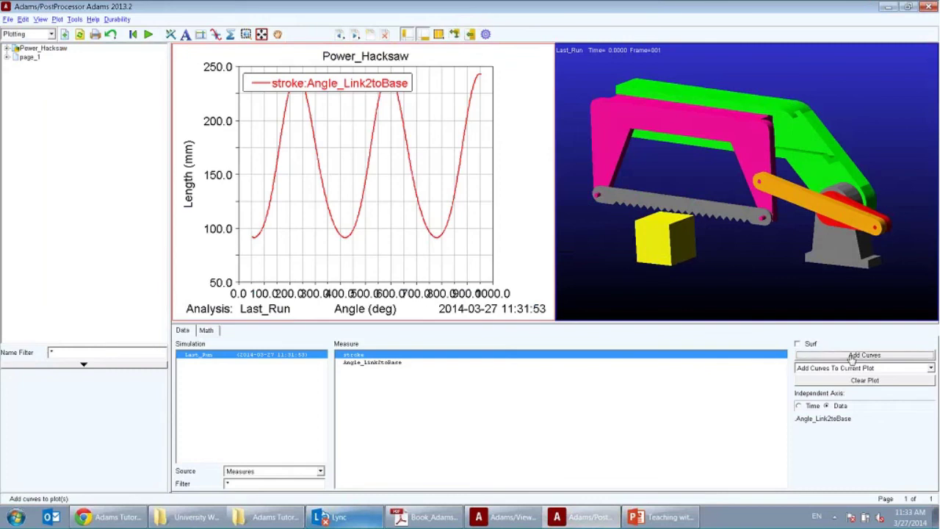
Play the hacksaw animation beside the stroke plot and pause it to examine how the motion follows the curve.
left_click(640, 246)
left_click(224, 332)
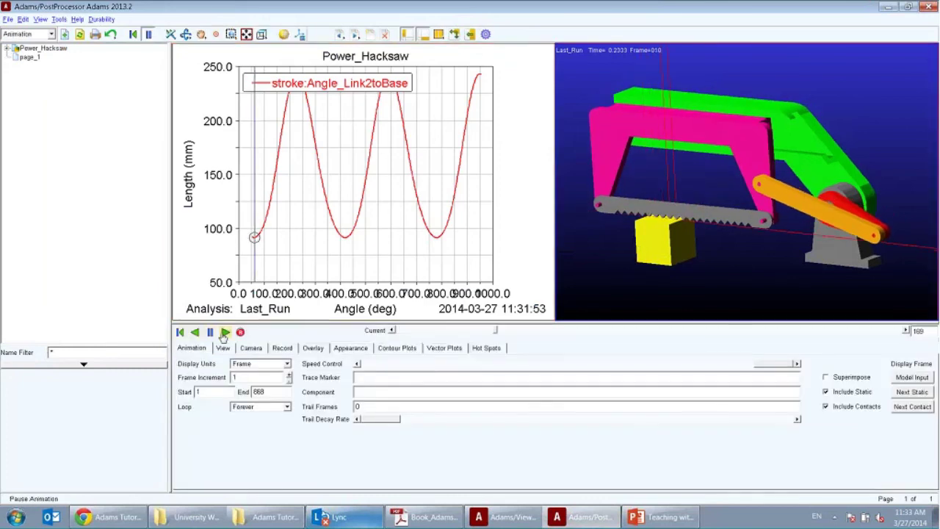
left_click(210, 332)
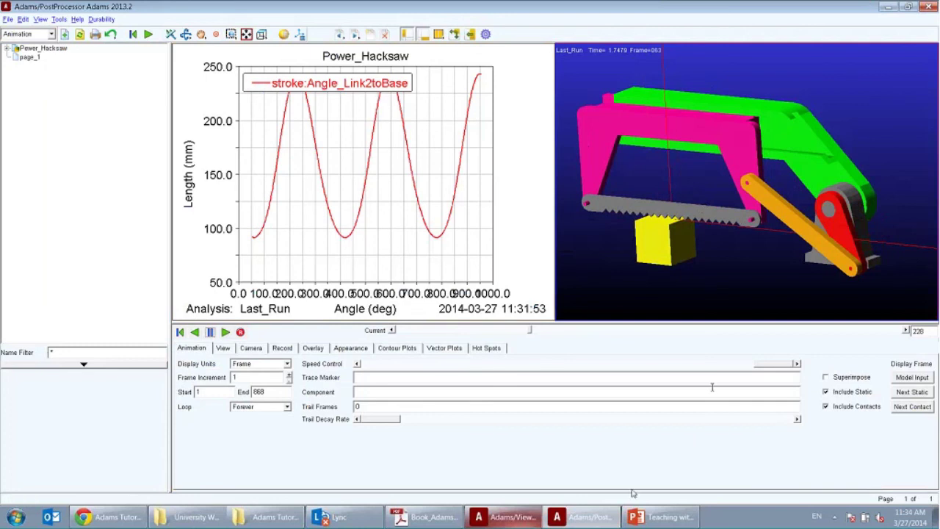
left_click(528, 518)
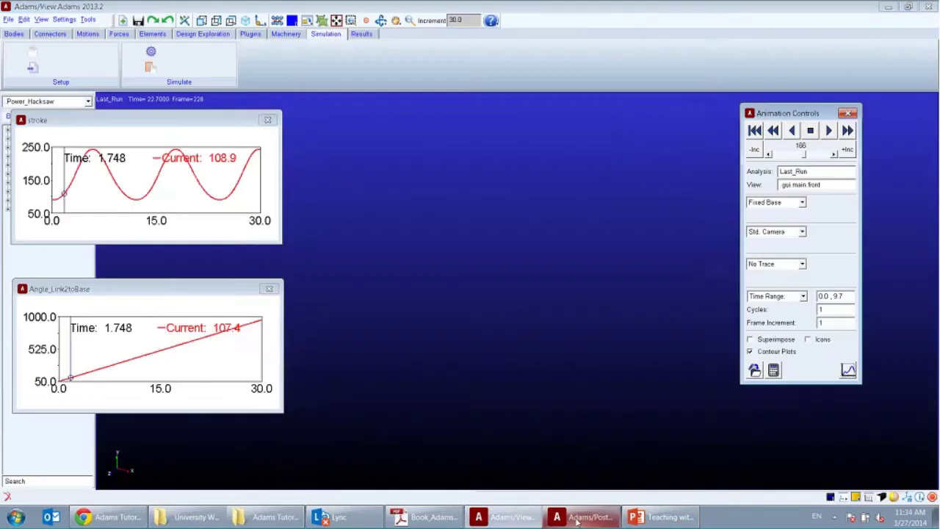
left_click(577, 520)
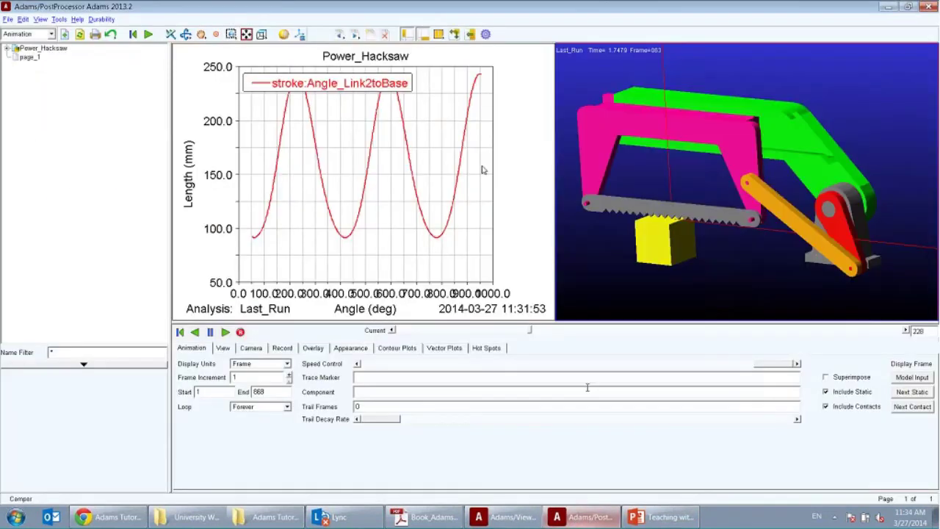
Switch to the Adams tutorial PDF in Adobe Reader and examine the Step 17 Compare Results page enlarged to 100%.
left_click(430, 516)
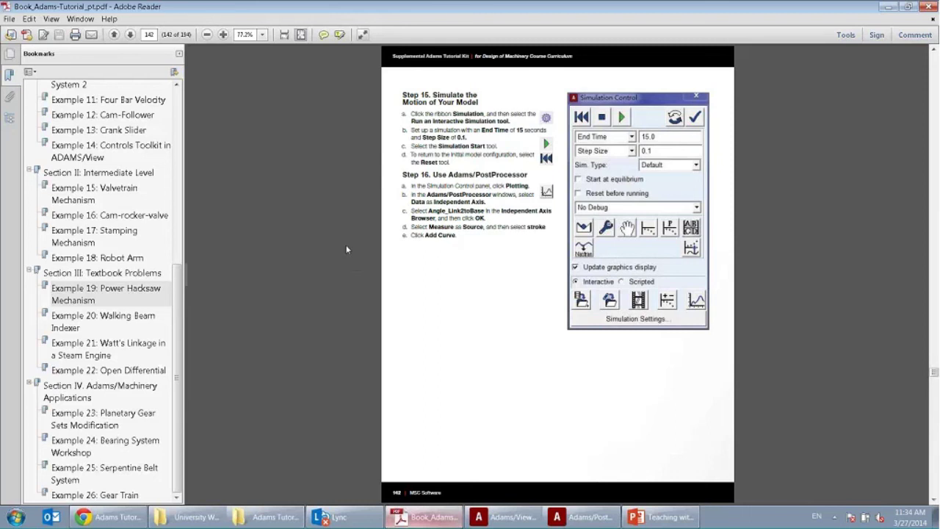
scroll(346, 247, "down", 2)
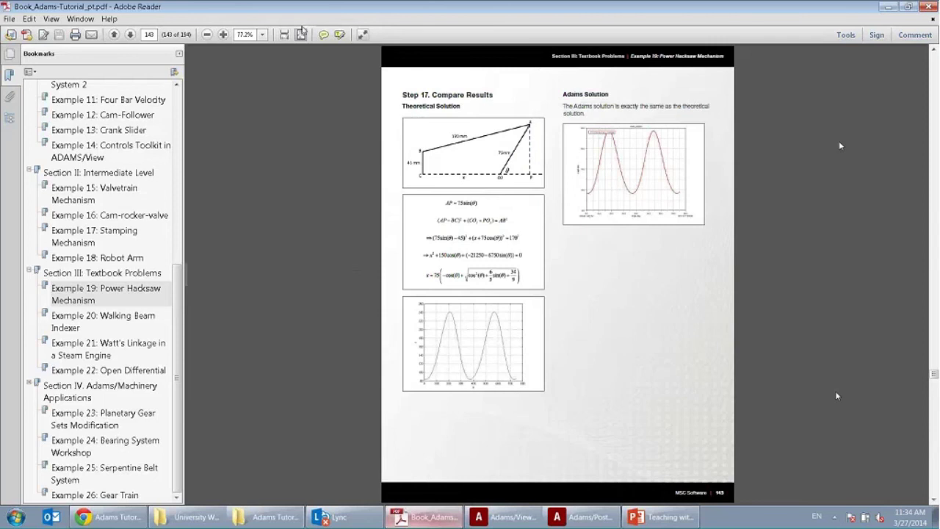
left_click(222, 34)
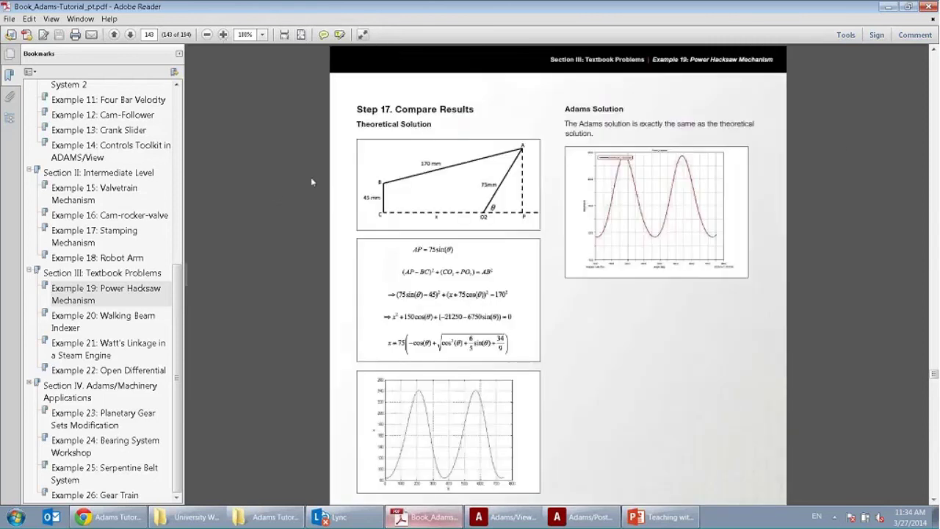
Compare the tutorial's theoretical stroke curve with the stroke plot by switching to Adams/PostProcessor.
scroll(277, 214, "down", 1)
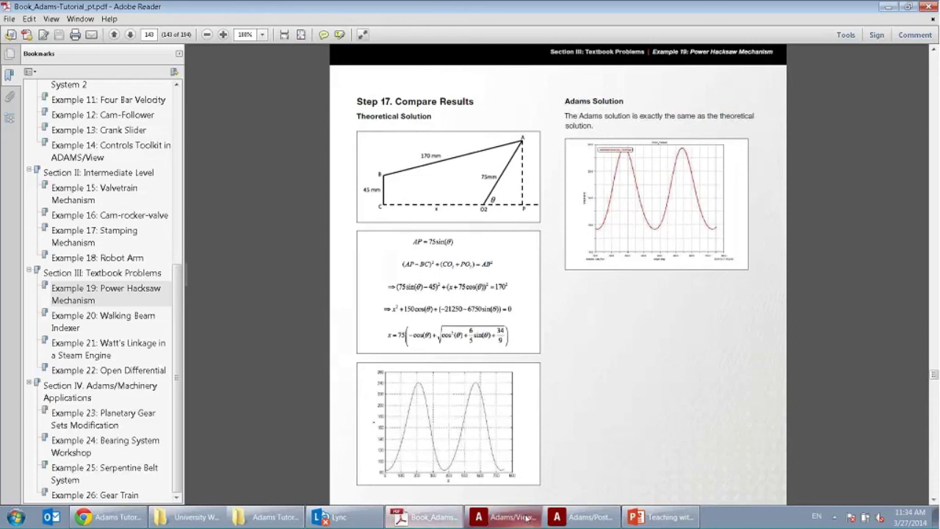
left_click(556, 517)
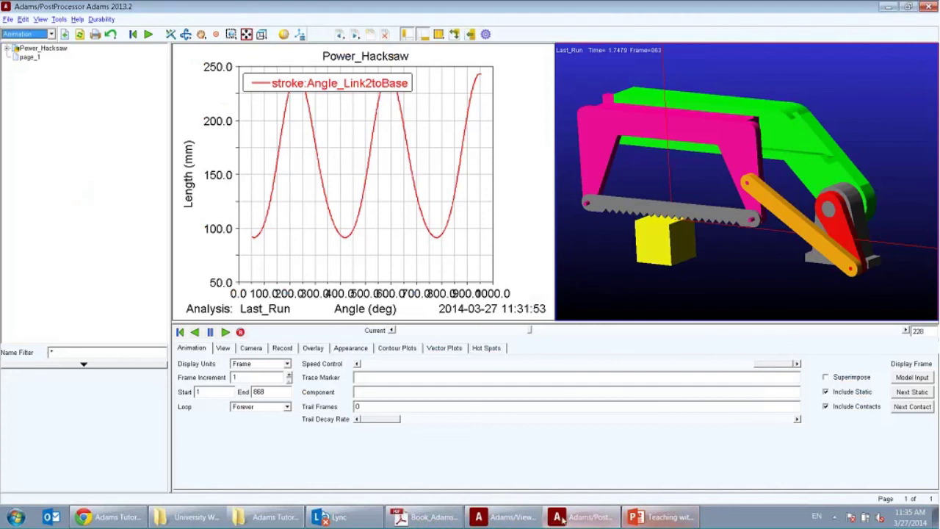
Switch to Chrome and look over the Adams Tutorial Kit for Mechanical Engineering Courses page.
left_click(132, 523)
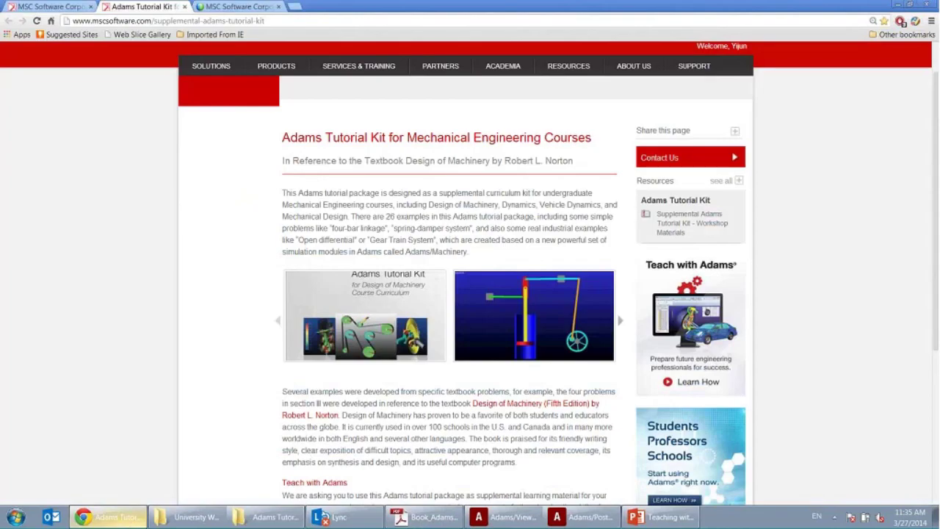
scroll(201, 204, "up", 1)
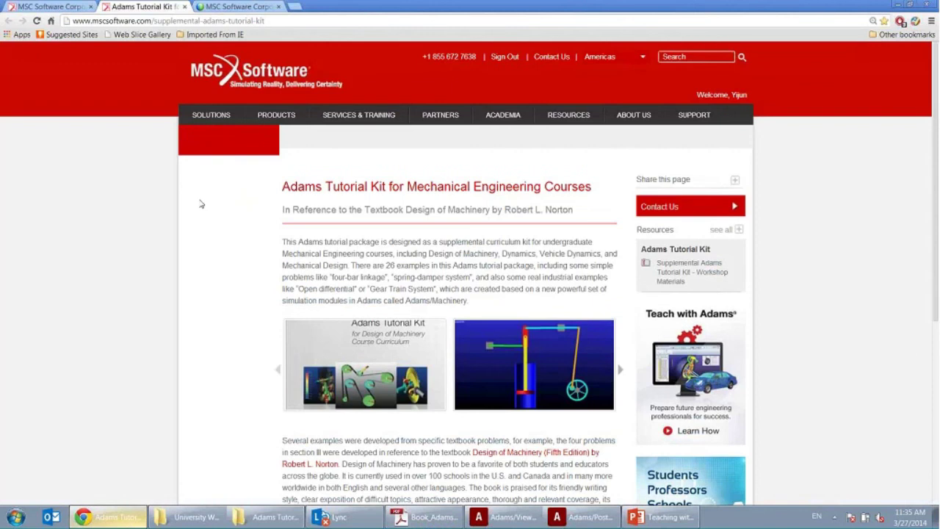
scroll(201, 204, "down", 1)
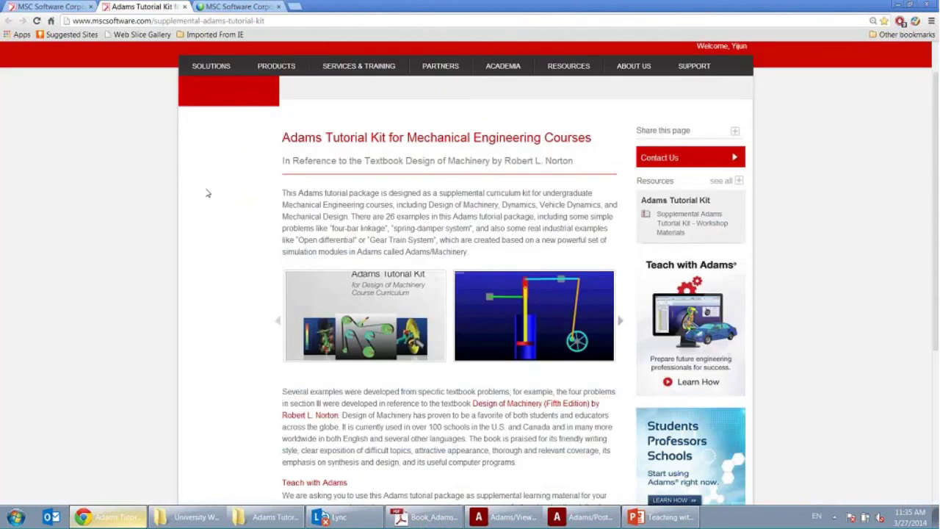
scroll(208, 194, "up", 1)
Open the Supplemental Tutorial Kits page under Academia, starting from the MSC Software home page already loaded in the browser.
left_click(57, 6)
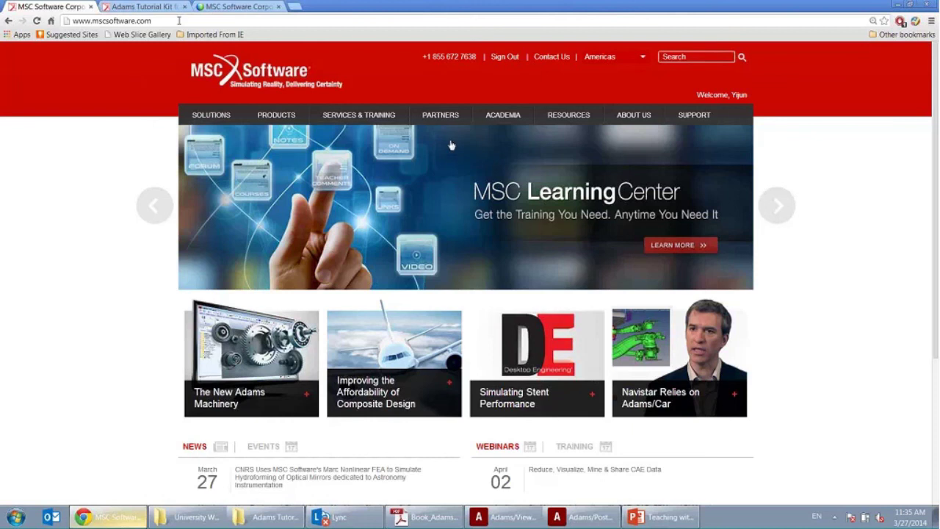
mouse_move(508, 119)
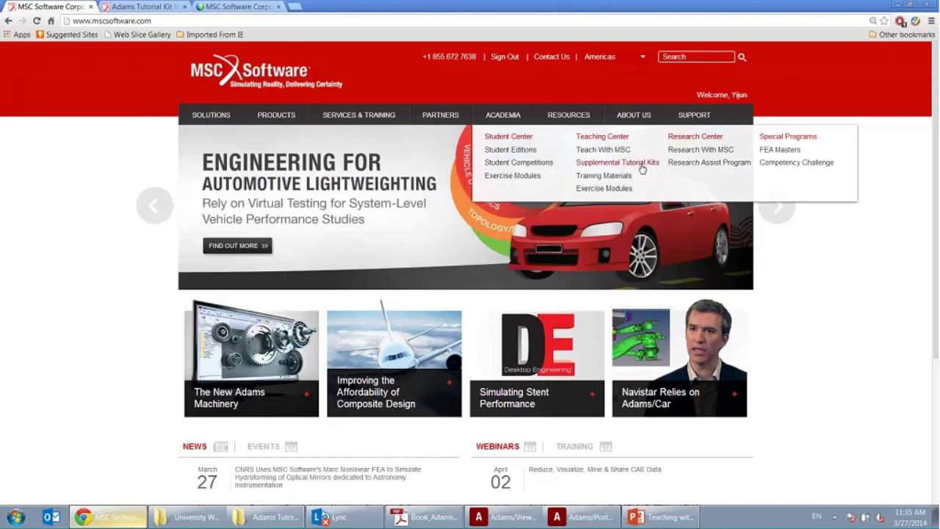
left_click(641, 166)
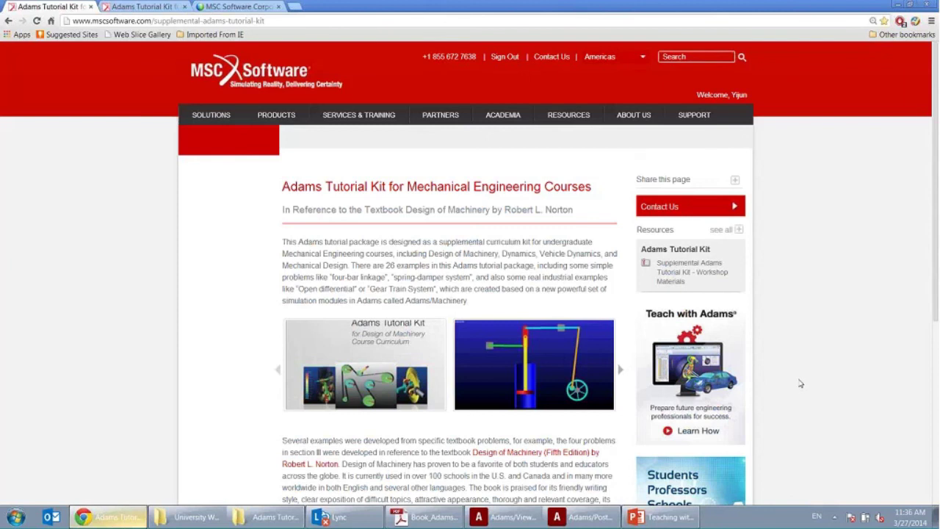
Switch to the PowerPoint presentation and shrink the notes area beneath the Power Hacksaw Mechanism demo slide.
left_click(666, 518)
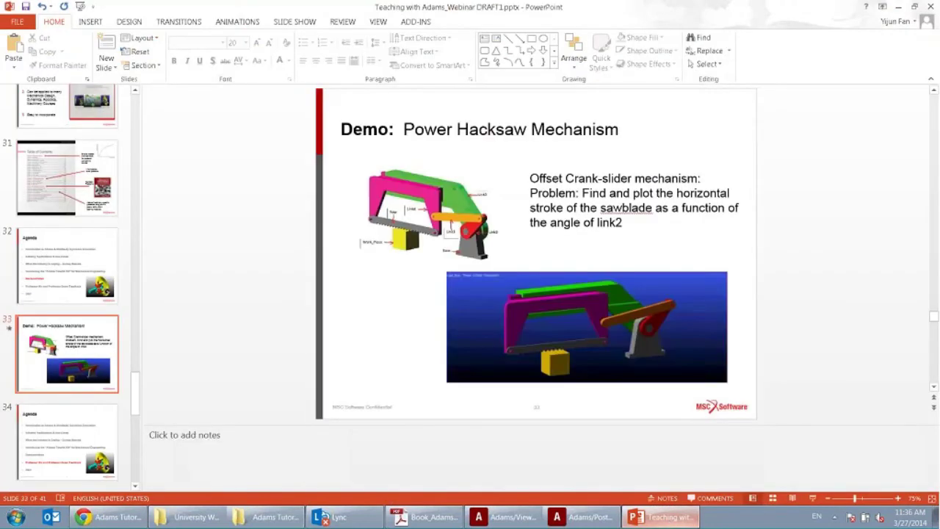
left_click_drag(814, 426, 813, 450)
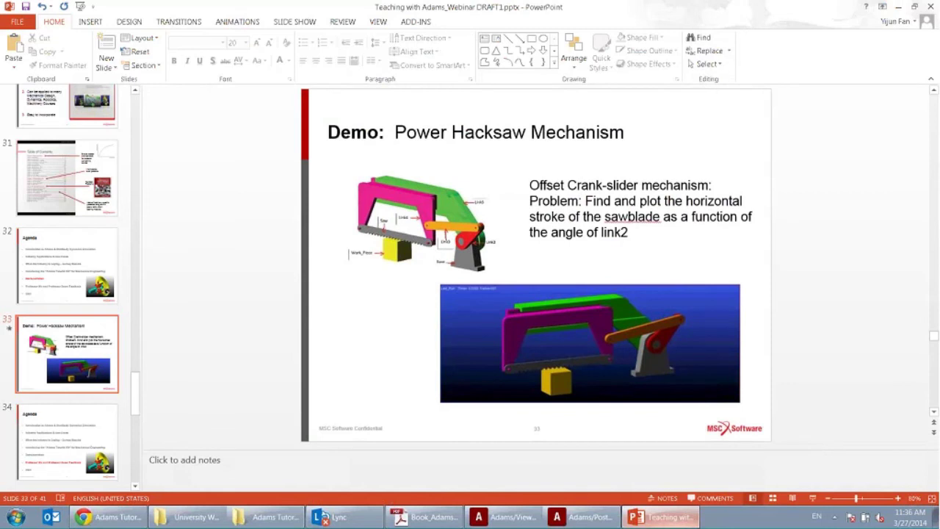
Switch to the Adams tutorial PDF in Adobe Reader and go back through the examples toward the start of the book.
left_click(455, 519)
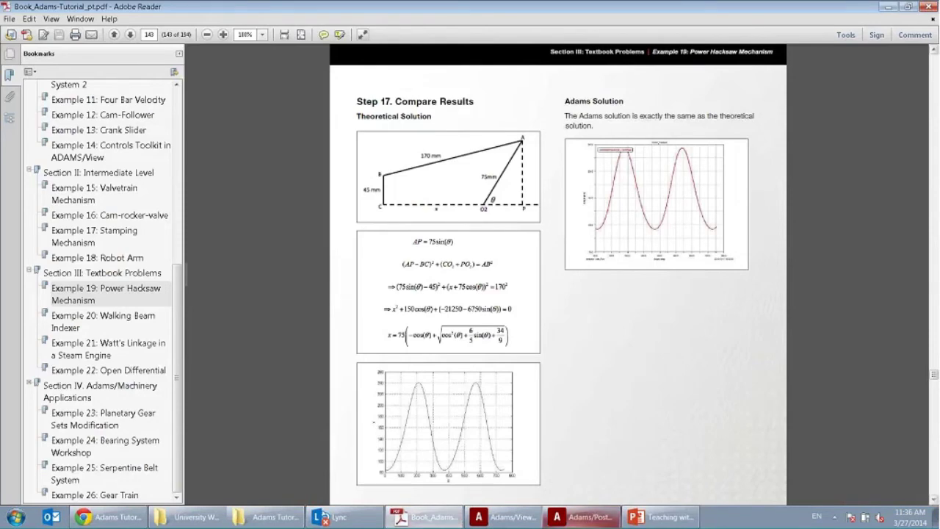
scroll(580, 516, "up", 15)
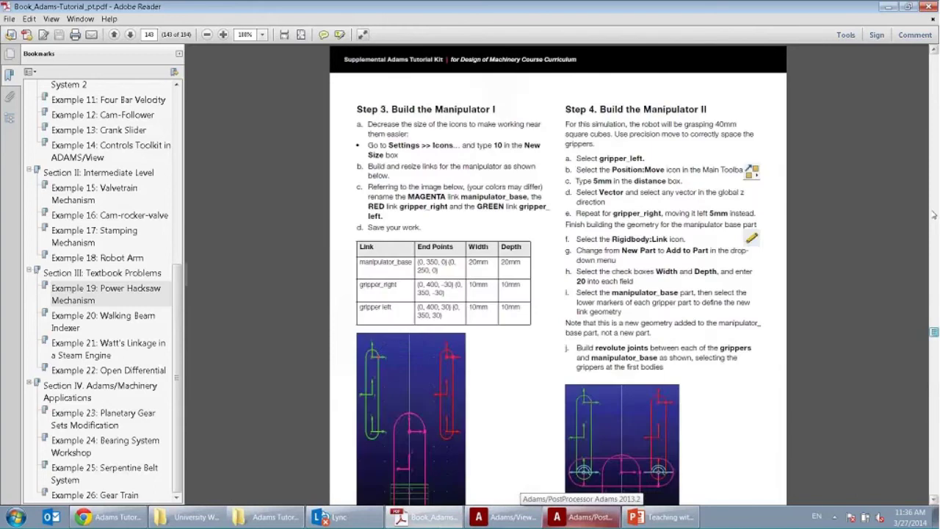
scroll(580, 516, "up", 20)
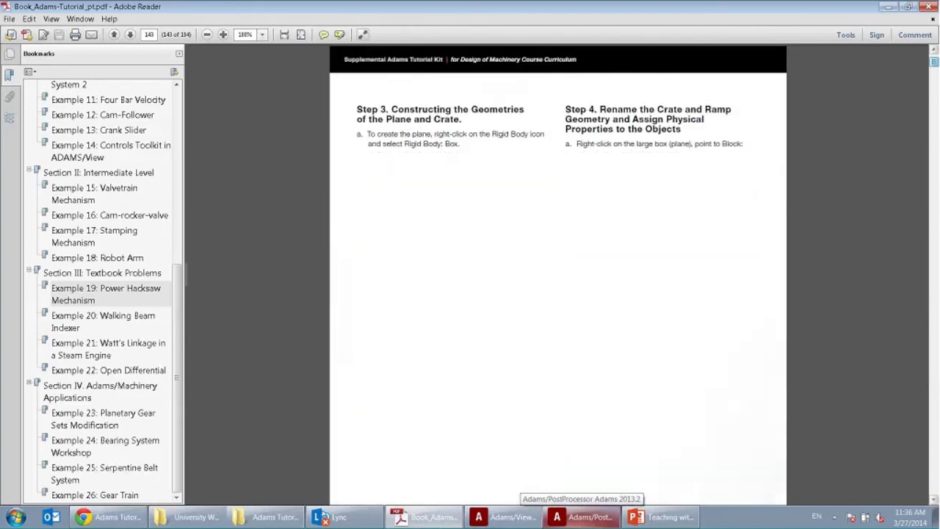